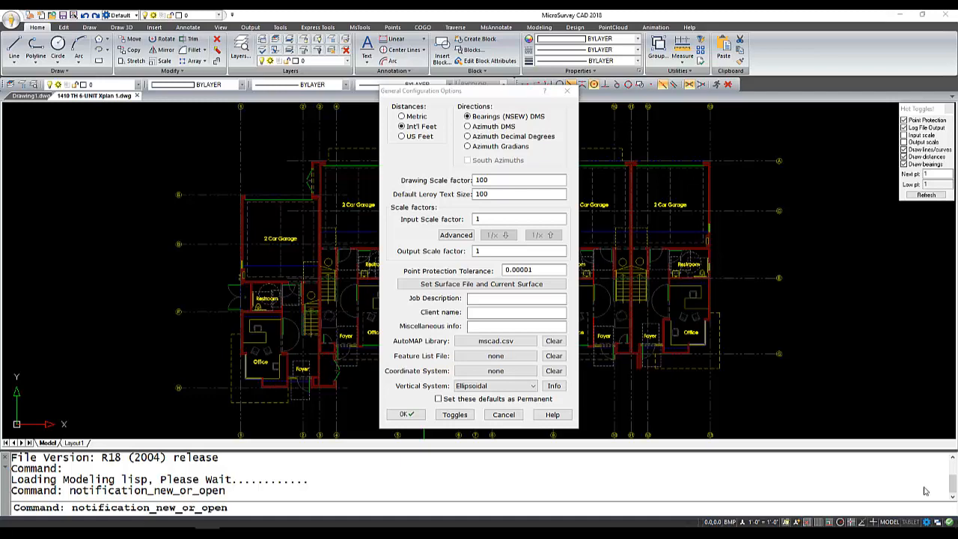
- Accept the general configuration options with Int'l Feet distances and audit the drawing without fixing detected errors
left_click(407, 415)
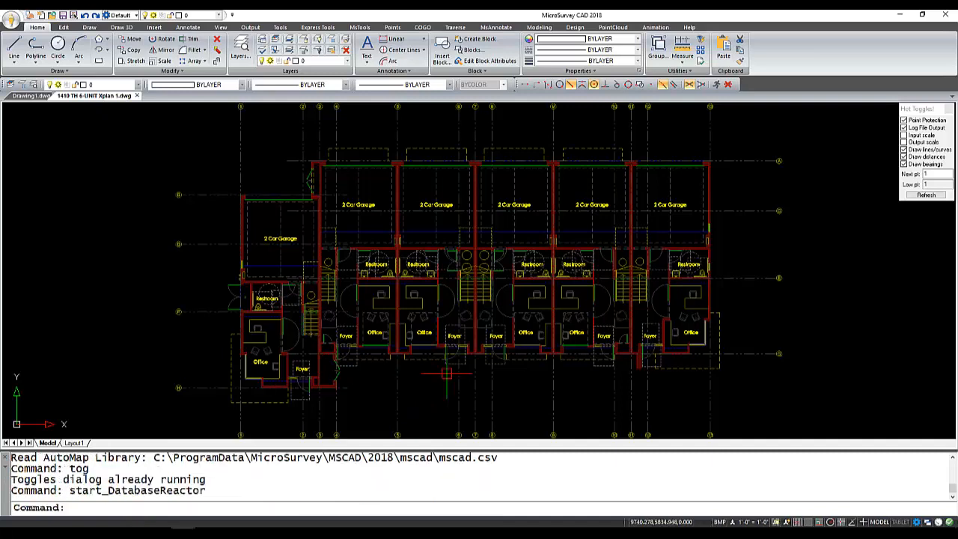
left_click(11, 21)
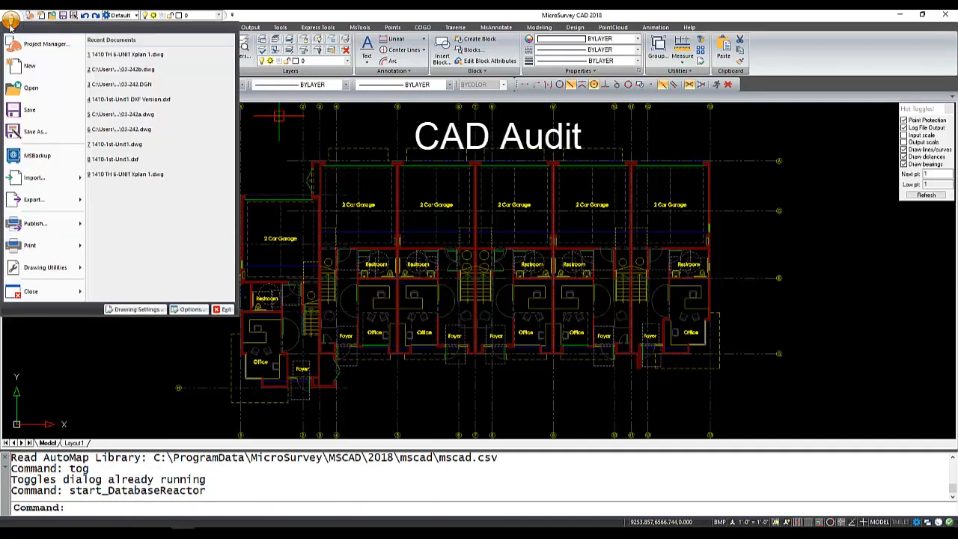
mouse_move(48, 204)
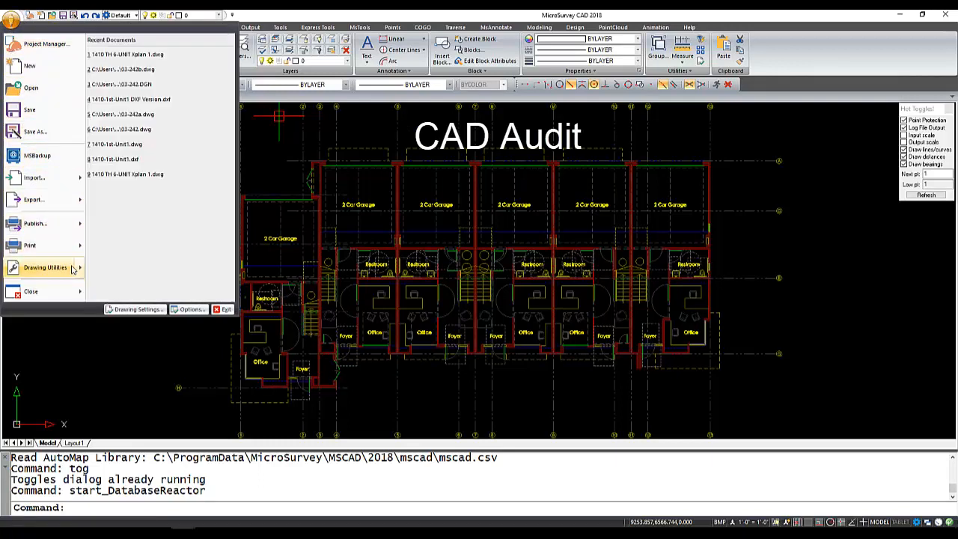
mouse_move(73, 269)
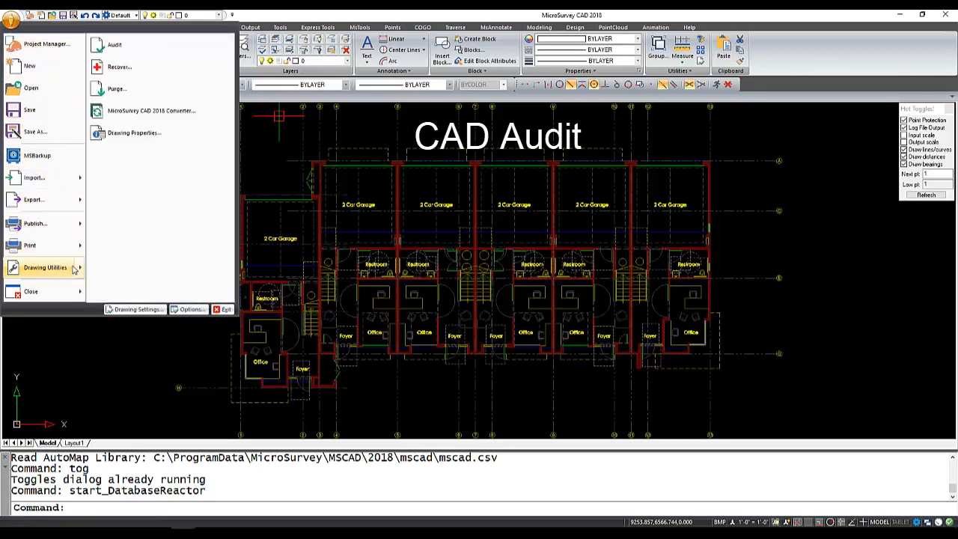
left_click(133, 51)
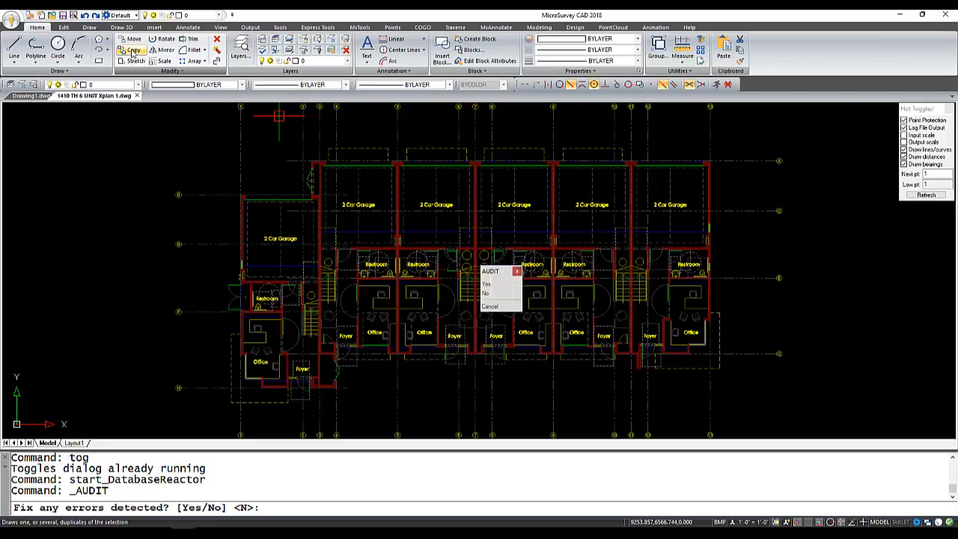
type("n")
key("Return")
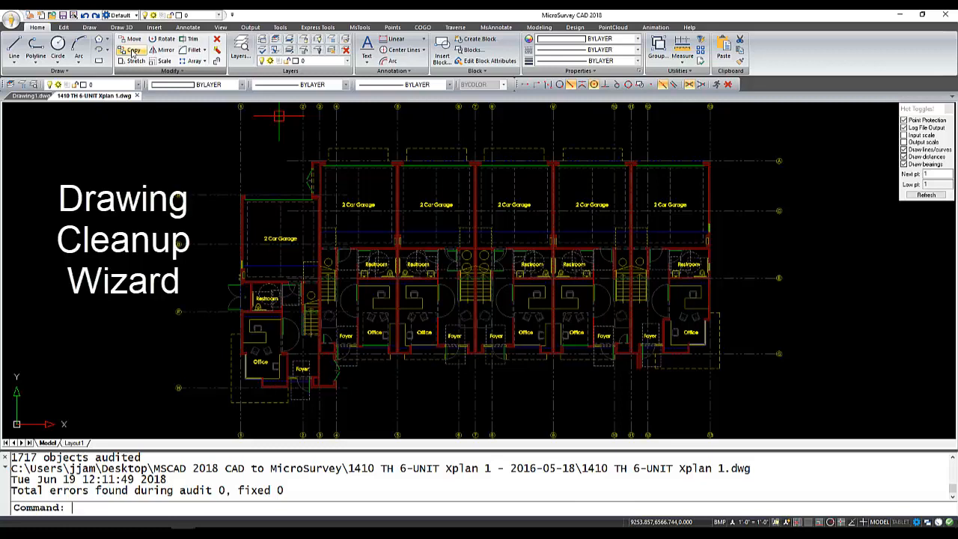
- Run the Drawing Cleanup wizard on the entire drawing, binding xrefs and exploding blocks but keeping hatches, and copy the results to the clipboard
left_click(358, 27)
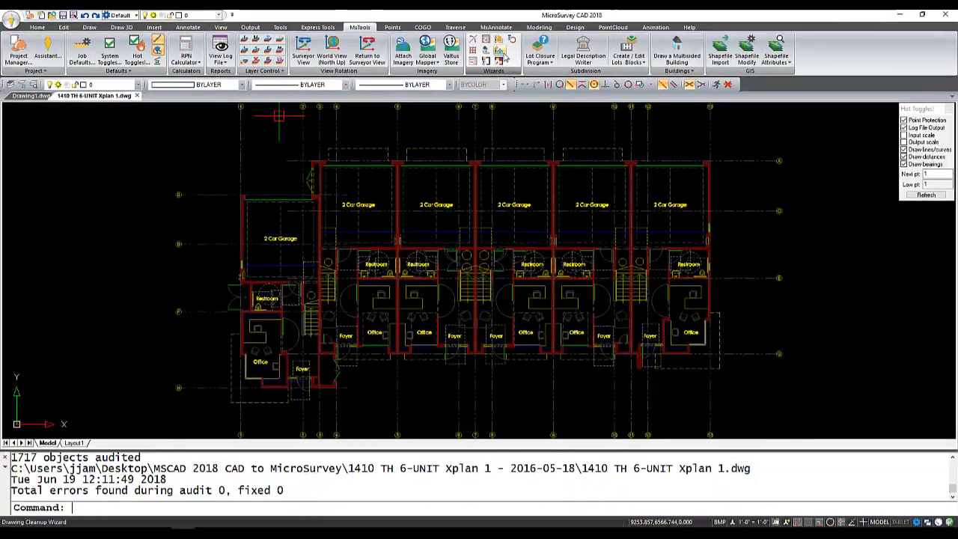
left_click(663, 118)
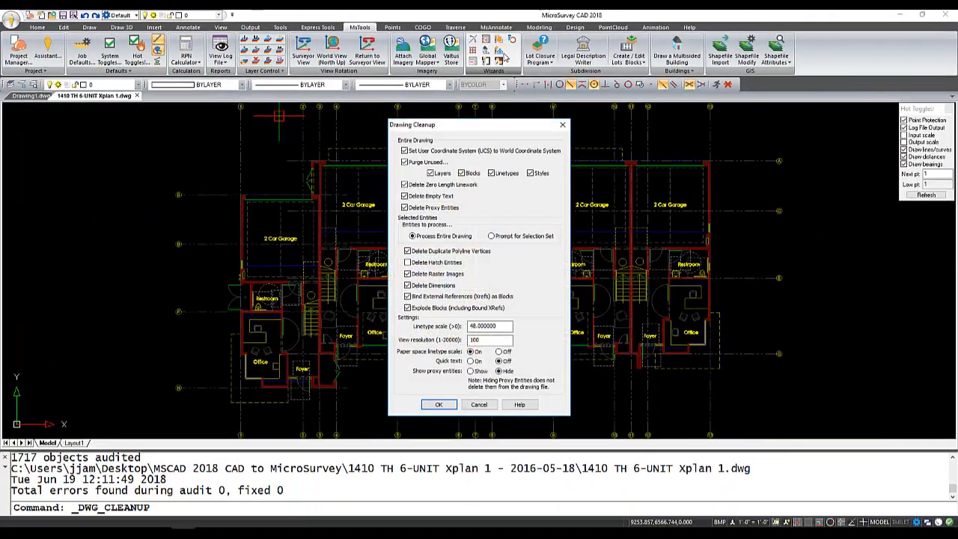
left_click_drag(480, 127, 604, 123)
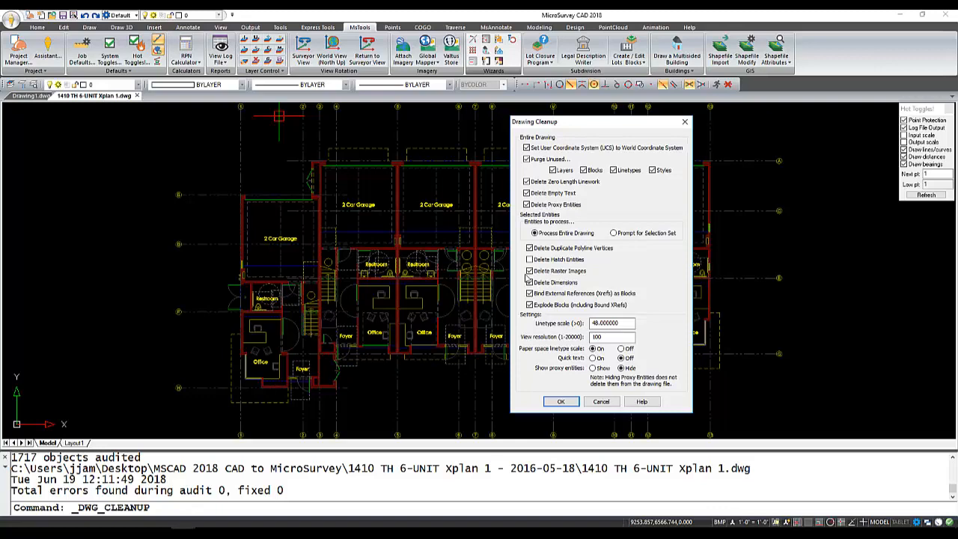
left_click(562, 402)
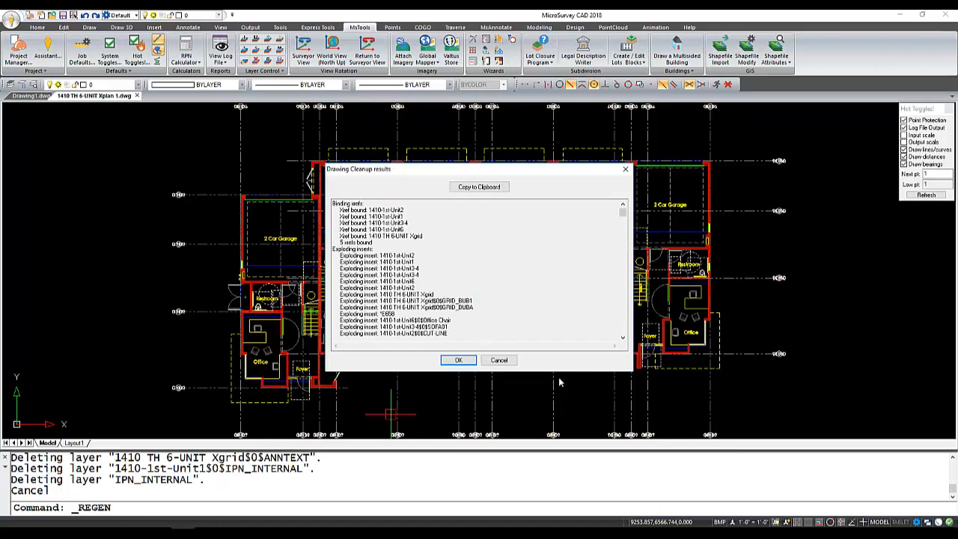
left_click(484, 192)
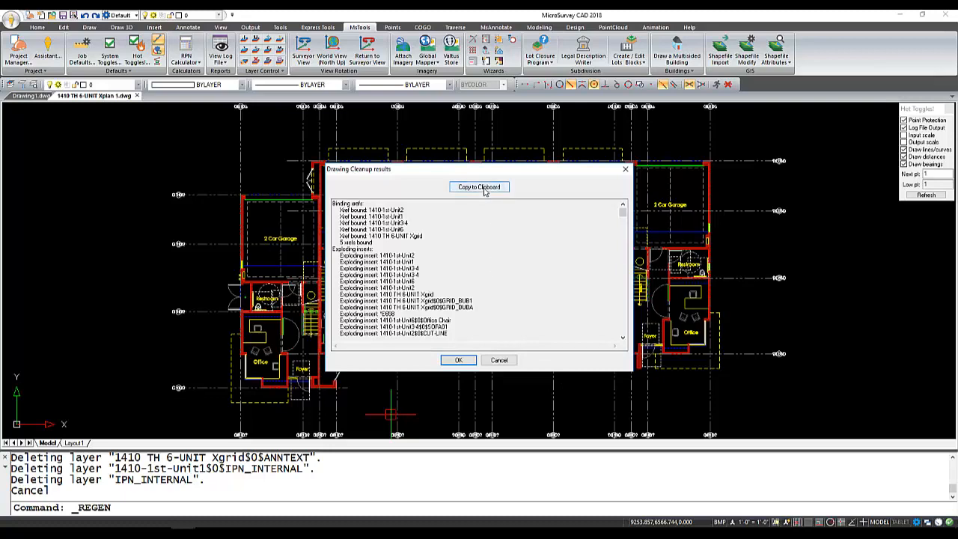
left_click(509, 362)
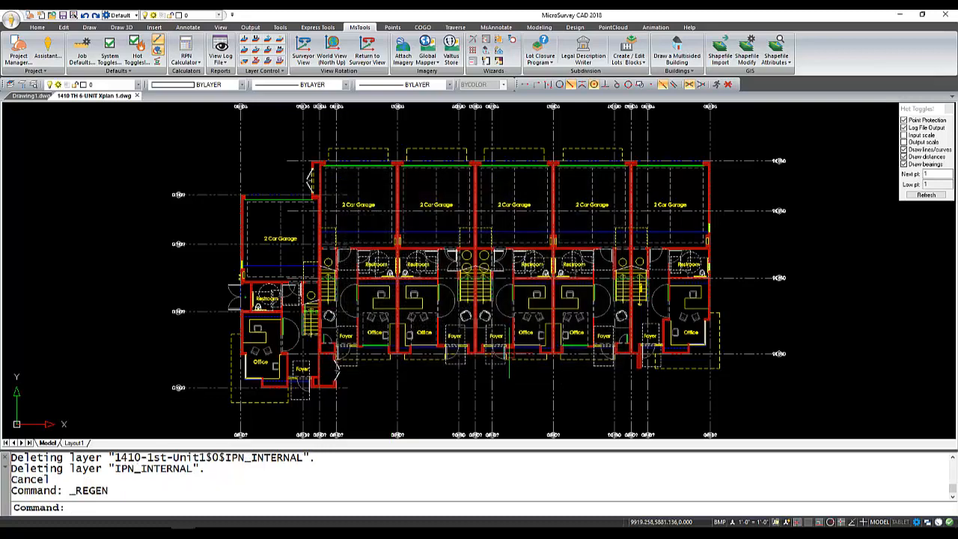
- Inspect a single line of an office chair and a horizontal grid line to check how the blocks and xrefs were exploded
middle_click_drag(487, 316, 533, 338)
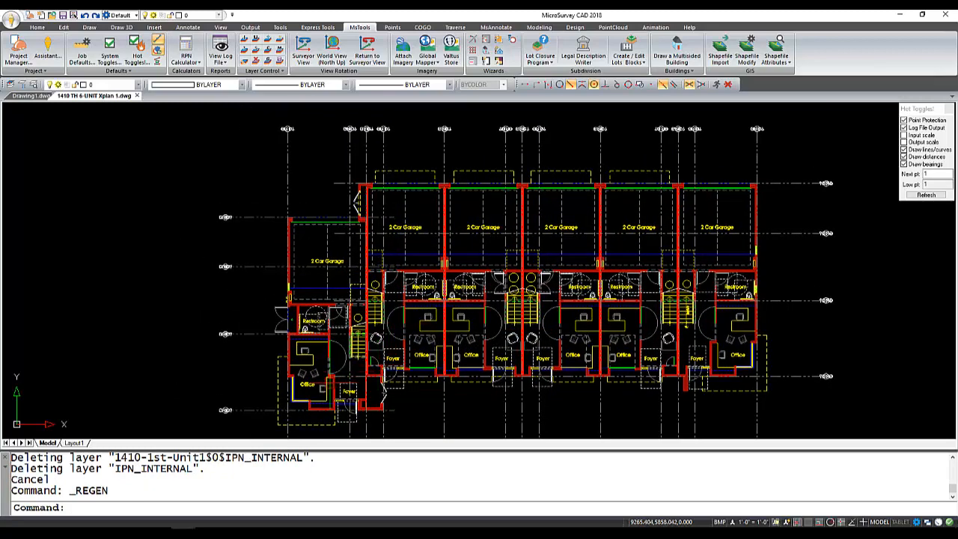
scroll(318, 382, "up", 5)
scroll(332, 379, "up", 3)
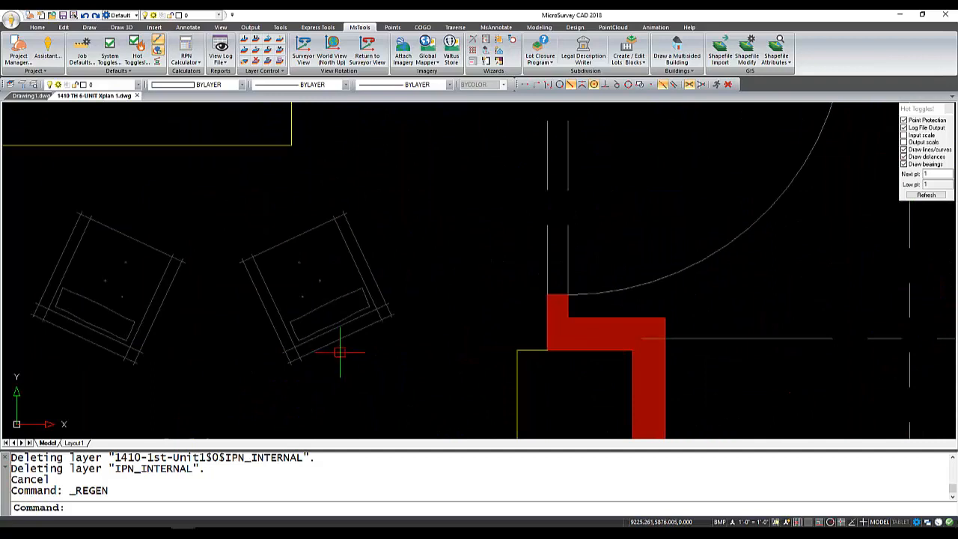
left_click(338, 343)
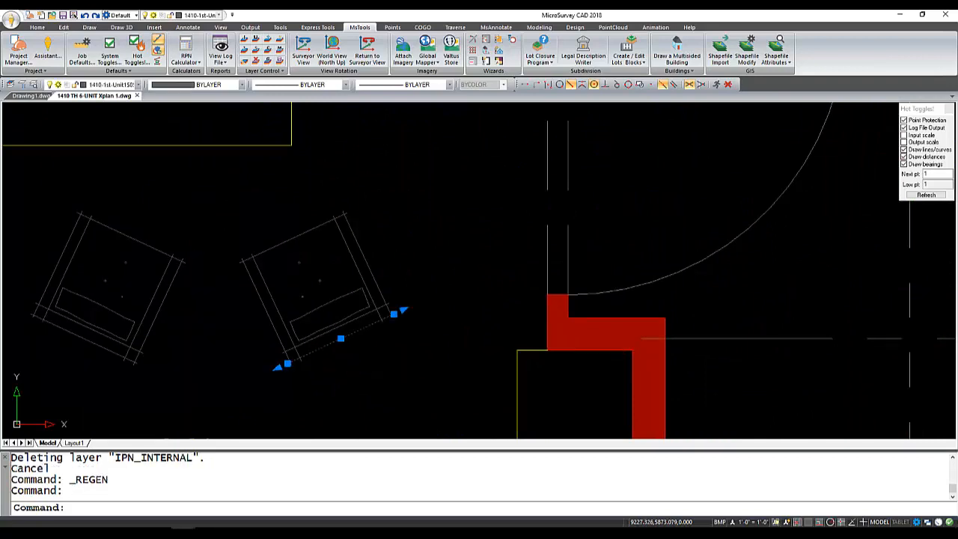
key("Escape")
scroll(358, 372, "down", 3)
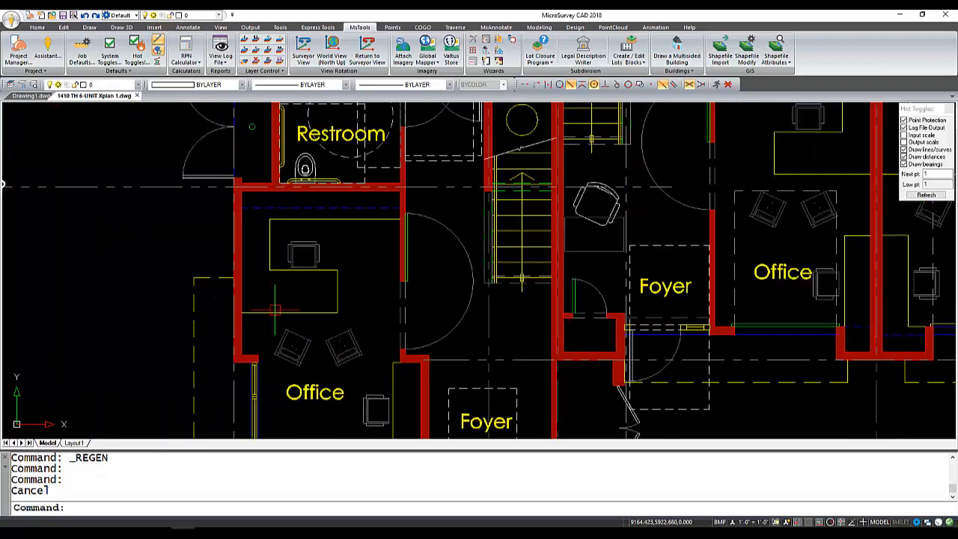
left_click(156, 186)
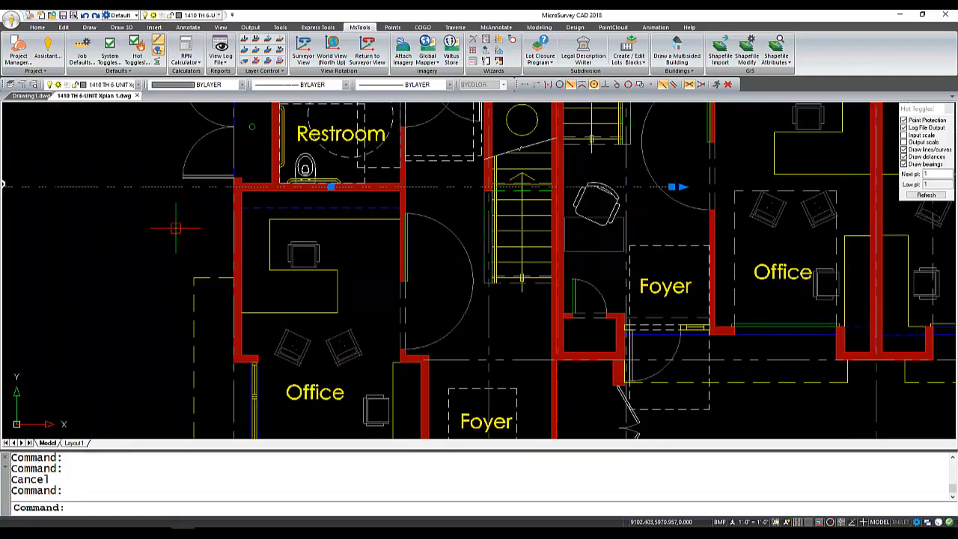
key("Escape")
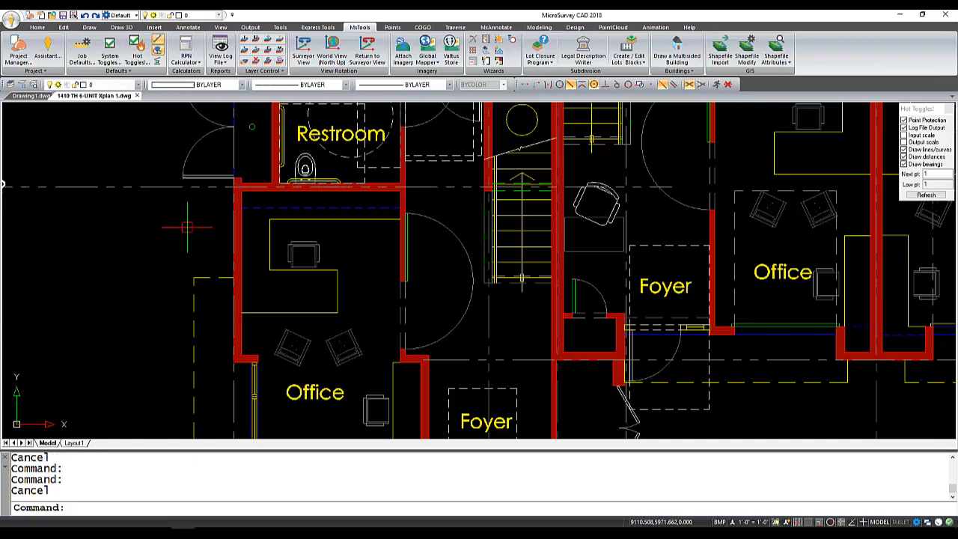
- Save the drawing under the new name "1410 TH 6-UNIT Xplan 1 binded.dwg"
left_click(14, 23)
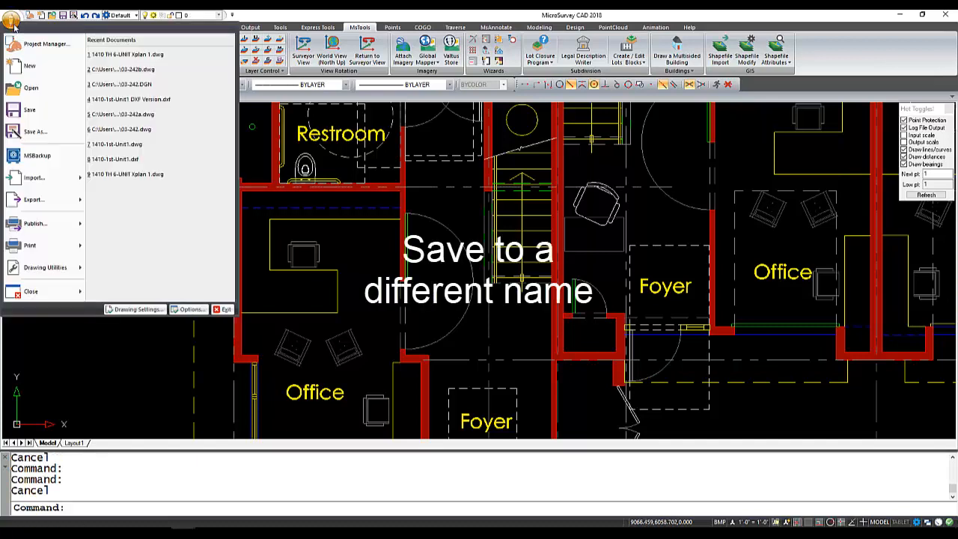
left_click(42, 134)
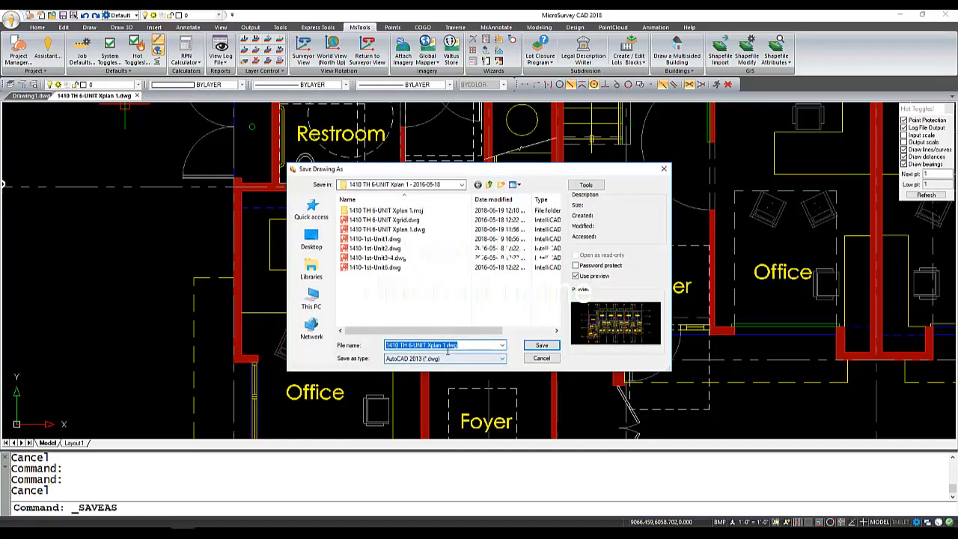
left_click(444, 346)
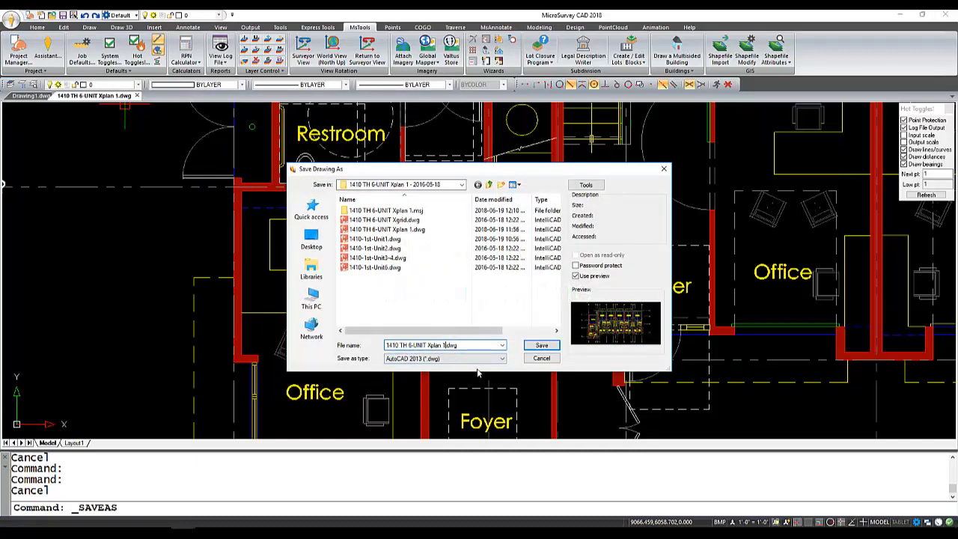
type("binded")
left_click(540, 346)
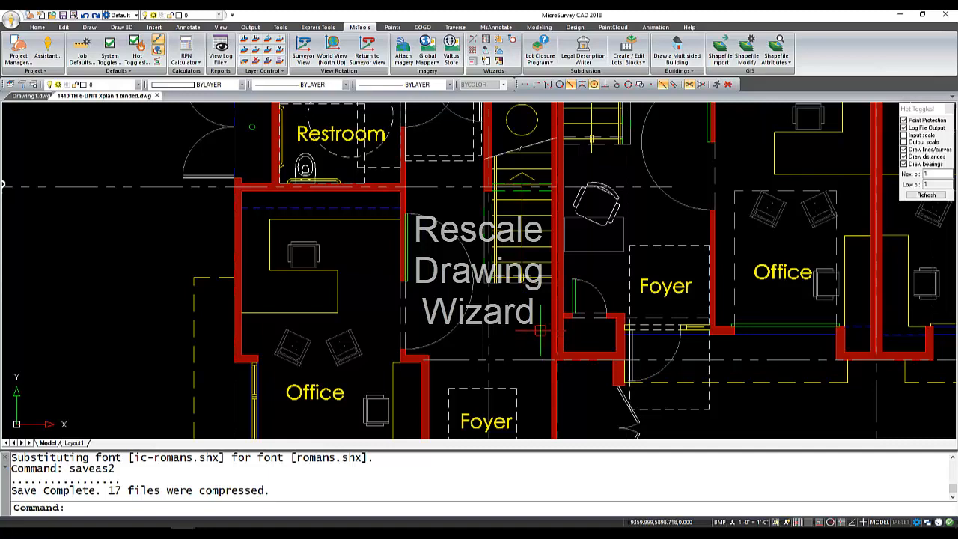
- Check the linear unit type and display precision in the drawing settings
middle_click_drag(488, 339, 504, 288)
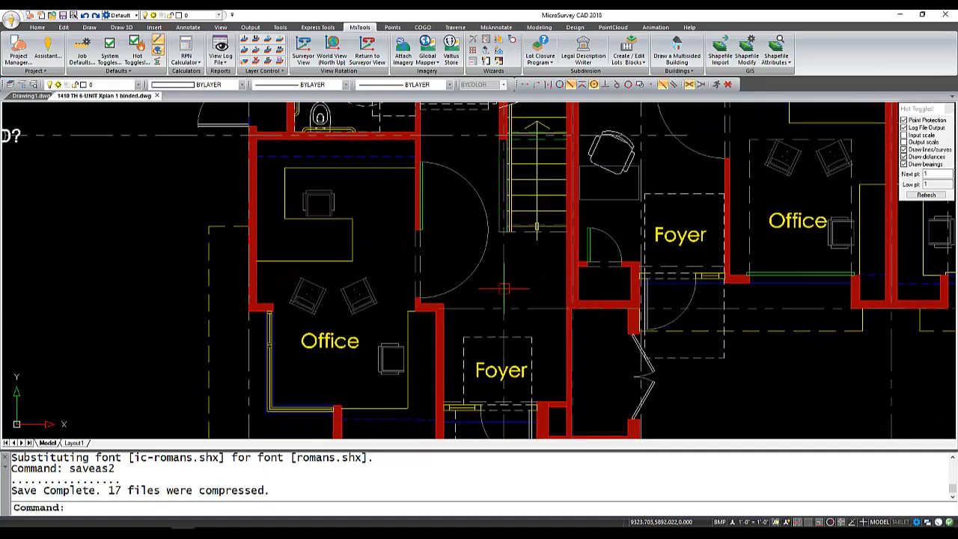
scroll(482, 338, "down", 2)
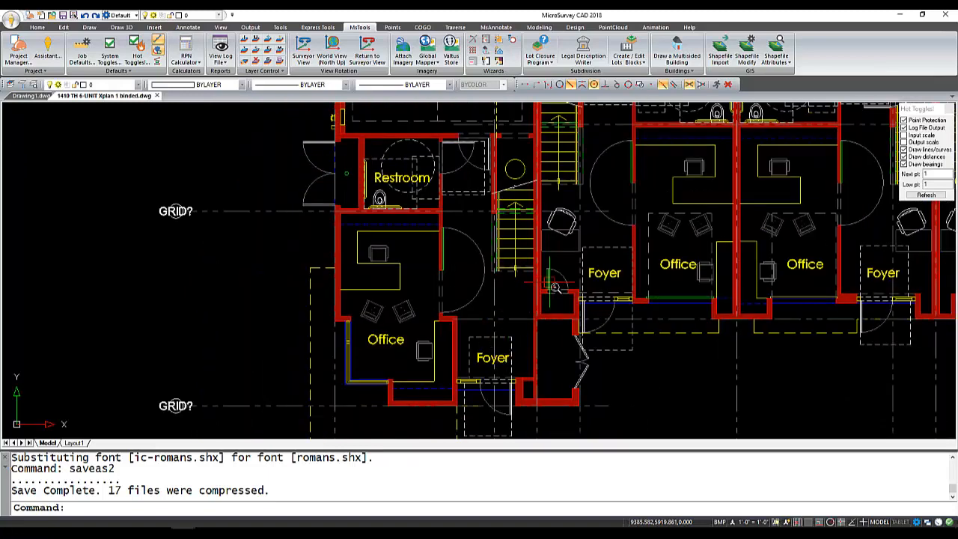
scroll(555, 287, "up", 5)
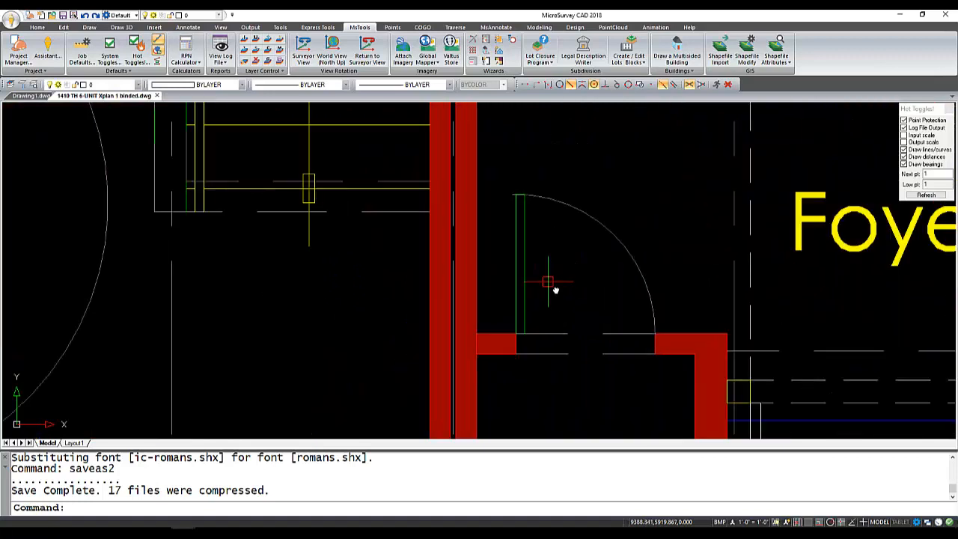
middle_click_drag(555, 289, 539, 308)
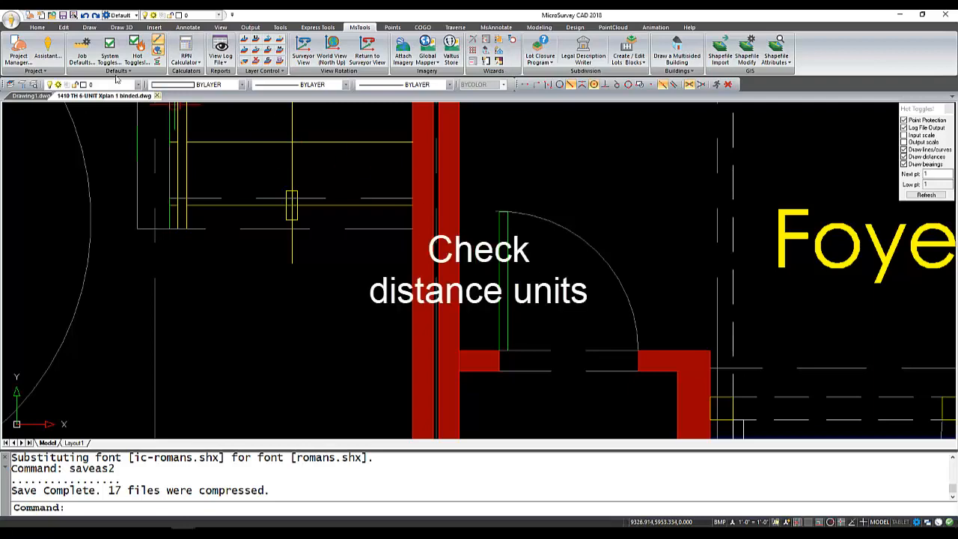
left_click(12, 25)
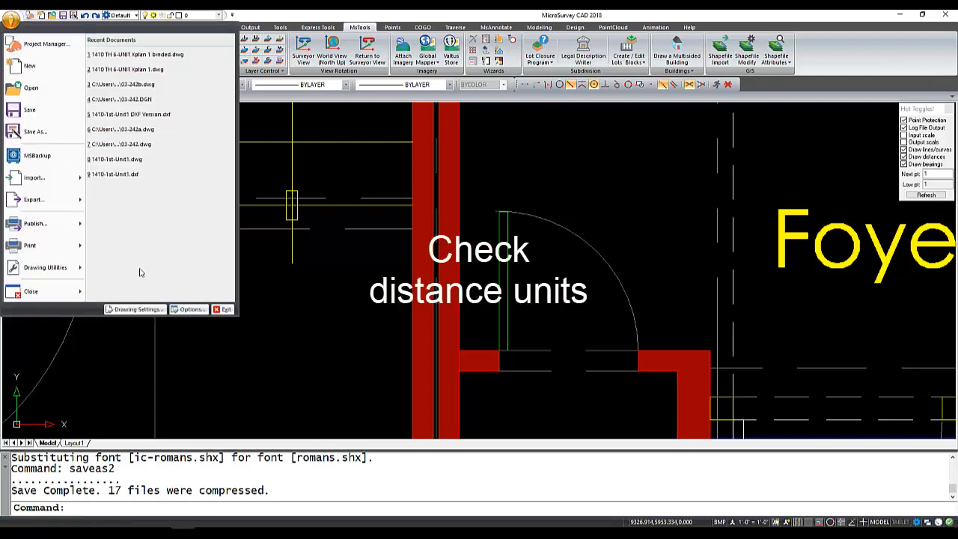
left_click(151, 312)
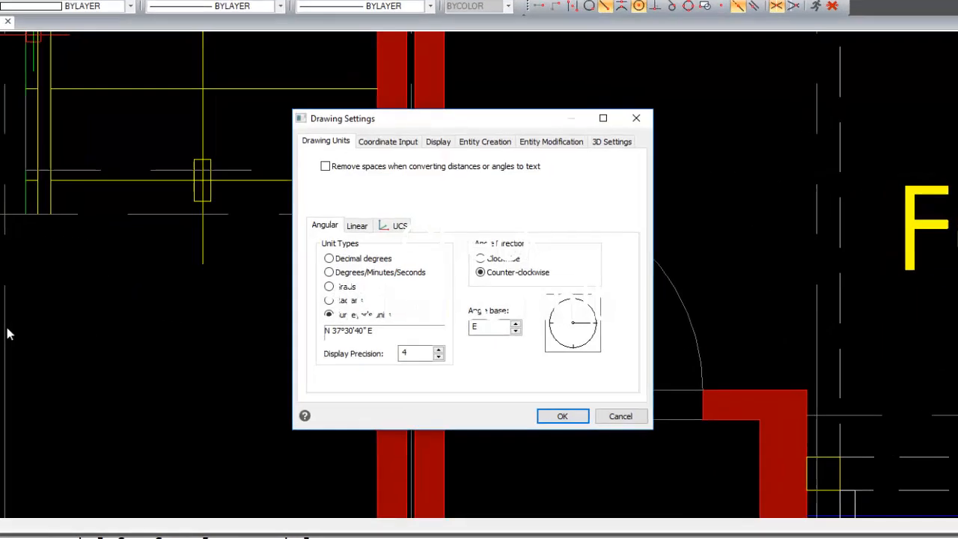
left_click(399, 237)
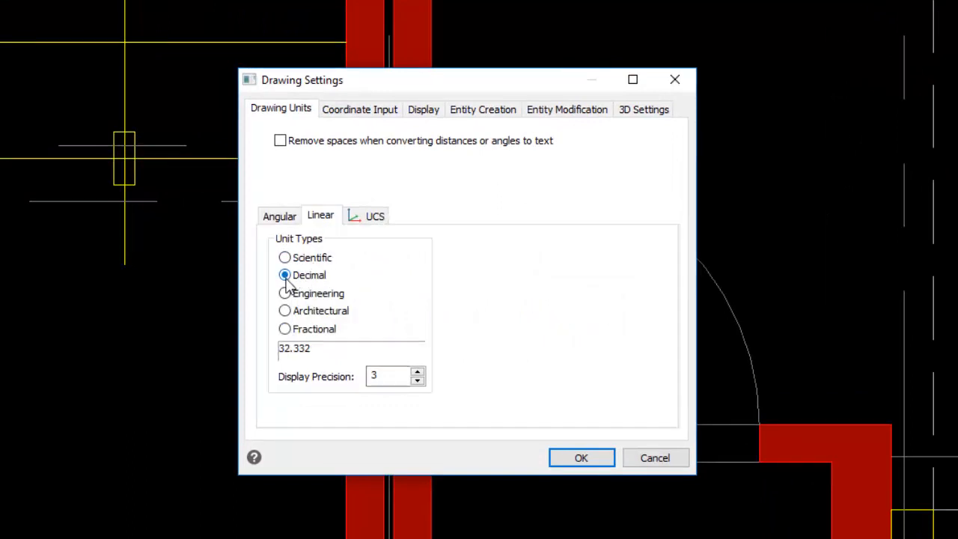
left_click(578, 458)
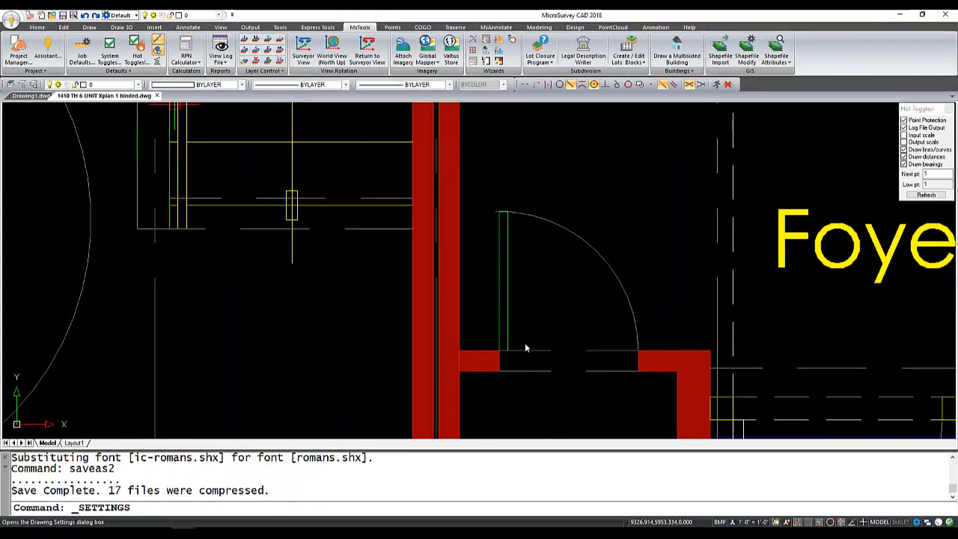
- Measure the length of the small closet door beside the foyer between its two end points
left_click(280, 28)
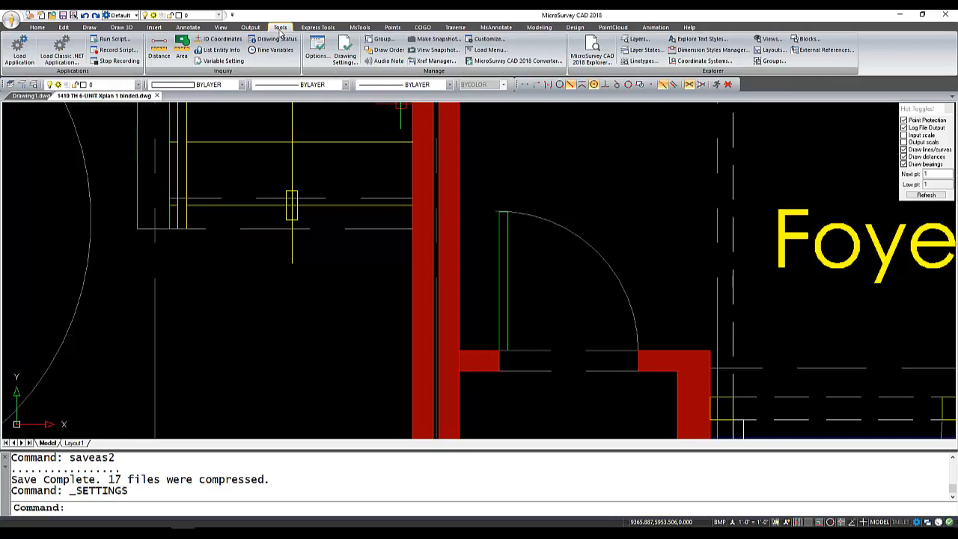
left_click(161, 56)
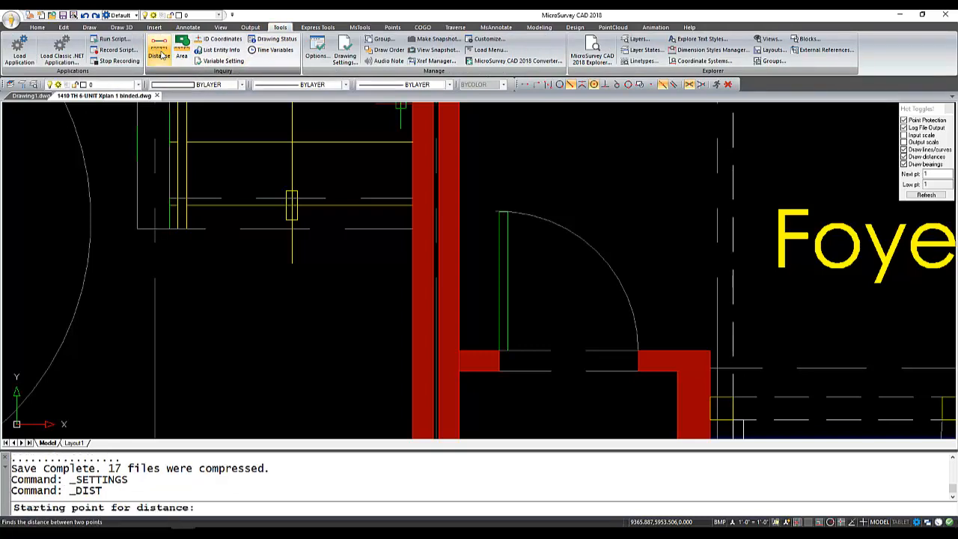
left_click(505, 347)
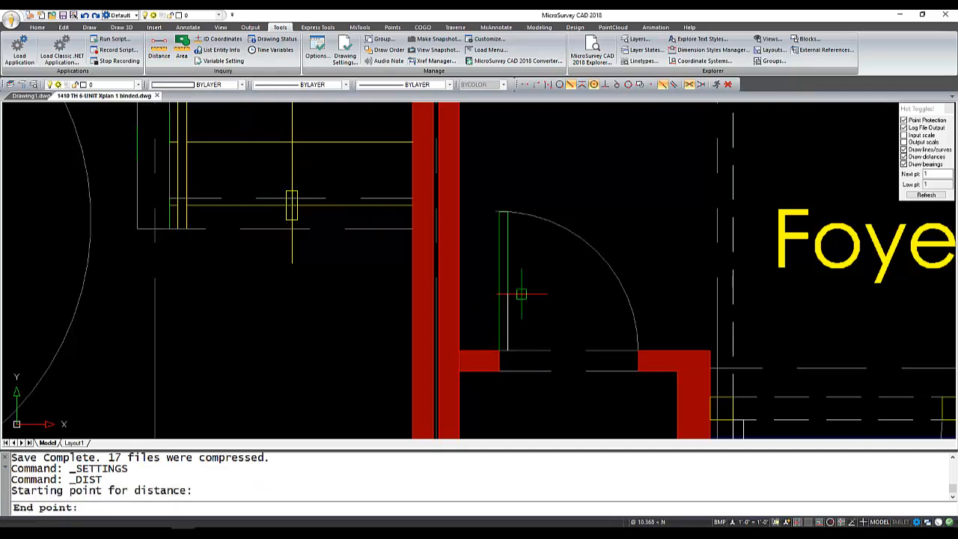
left_click(508, 218)
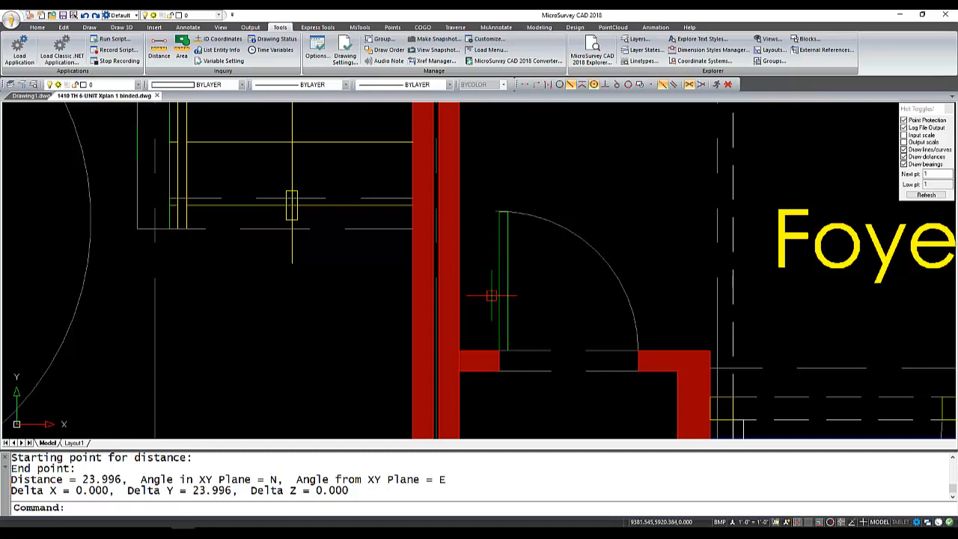
scroll(492, 297, "down", 2)
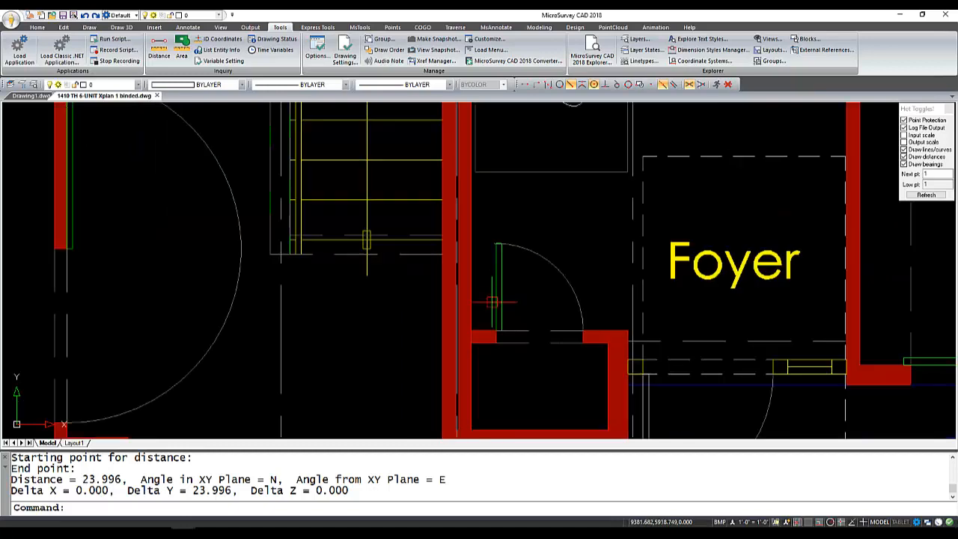
middle_click_drag(494, 308, 500, 281)
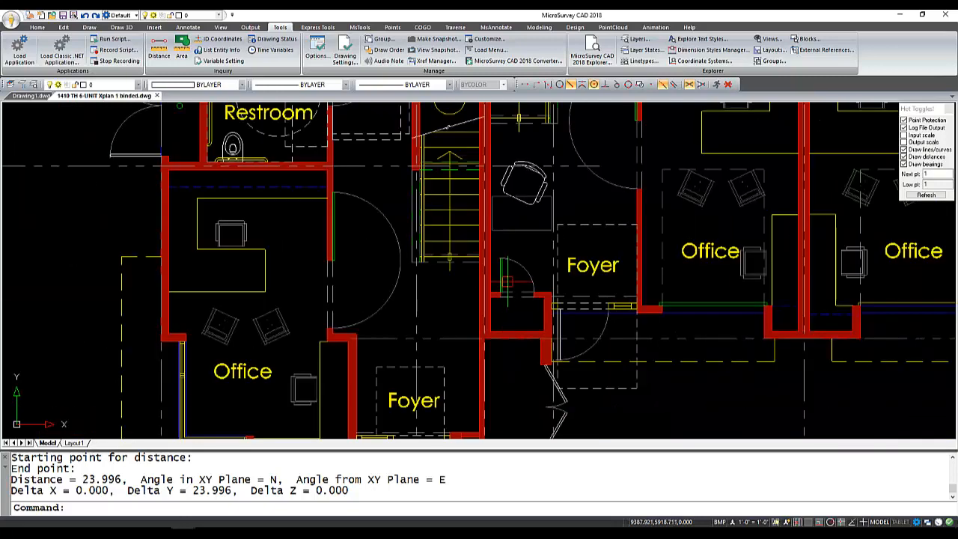
middle_click_drag(506, 292, 465, 299)
scroll(464, 296, "down", 2)
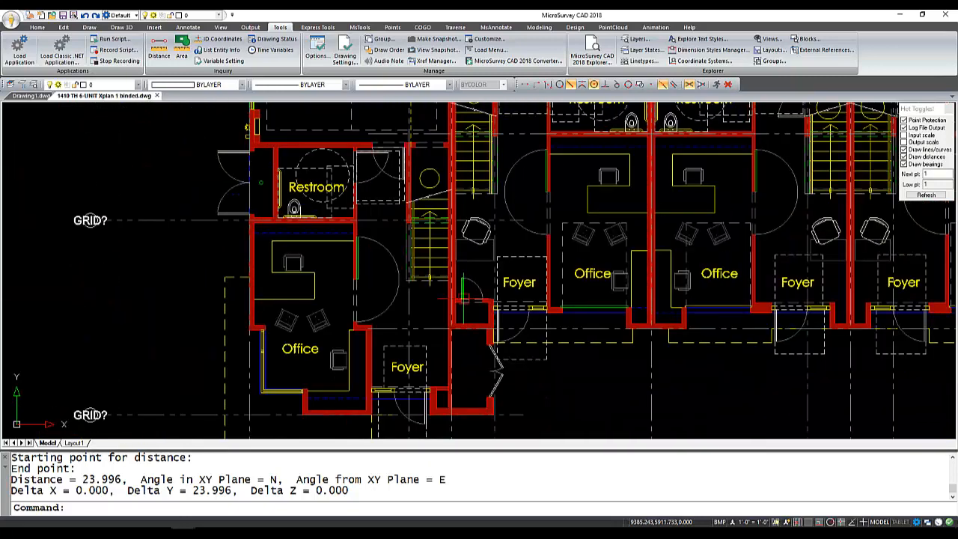
middle_click_drag(505, 303, 432, 308)
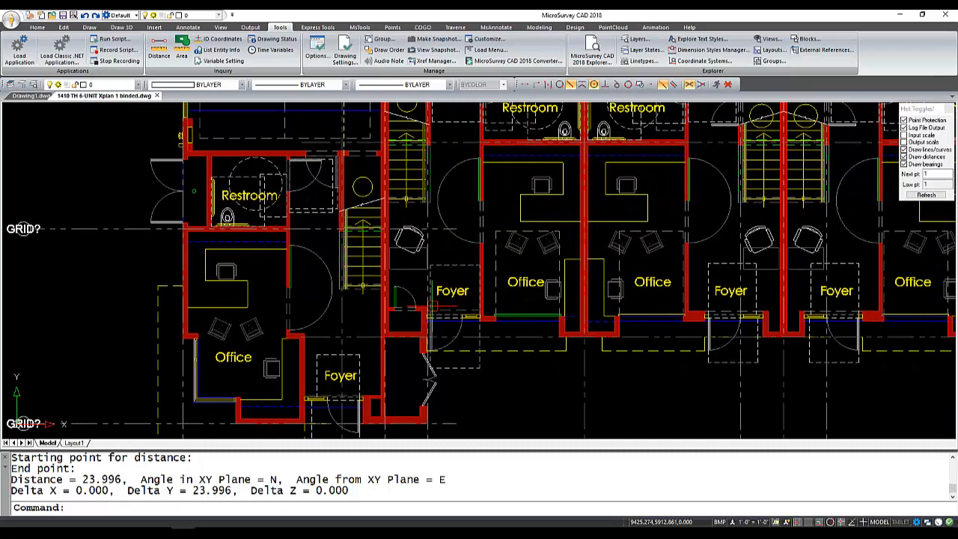
- Rescale the drawing from inches to feet with the Rescale Drawing Wizard, with rescaling of MicroSurvey labels turned off
left_click(359, 27)
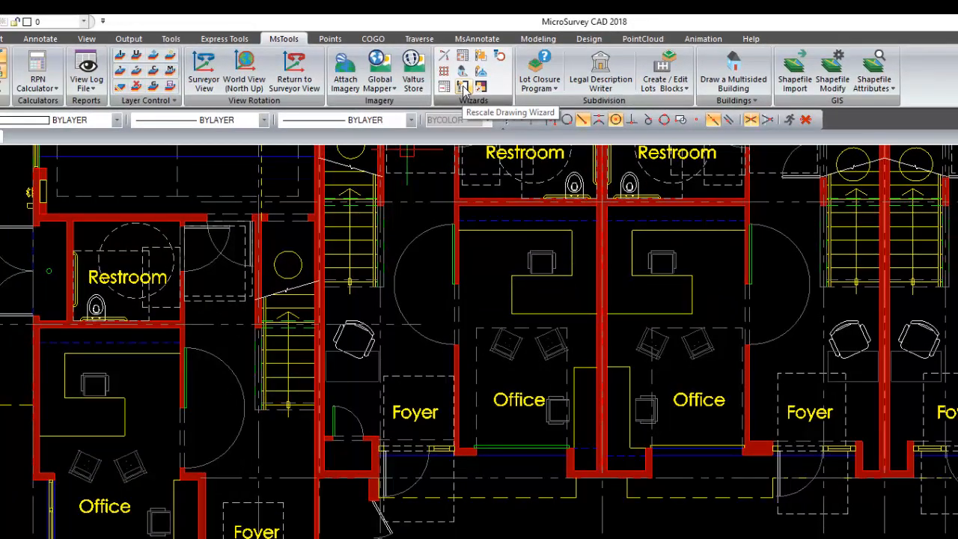
left_click(463, 87)
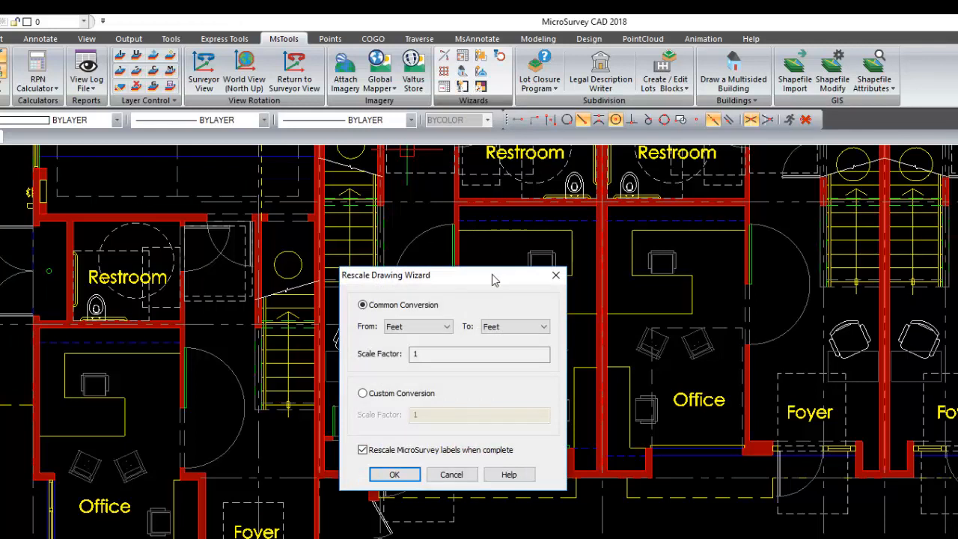
left_click_drag(493, 277, 479, 195)
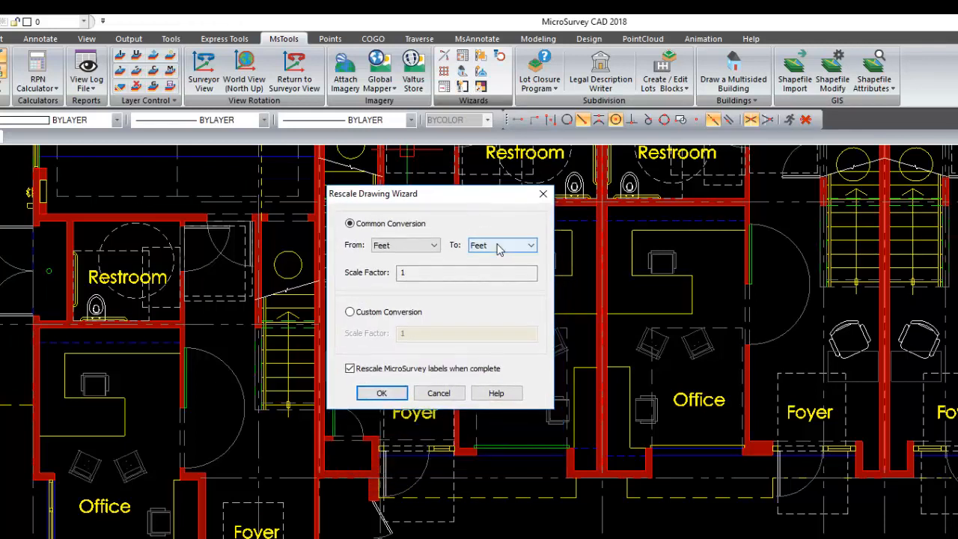
left_click(429, 247)
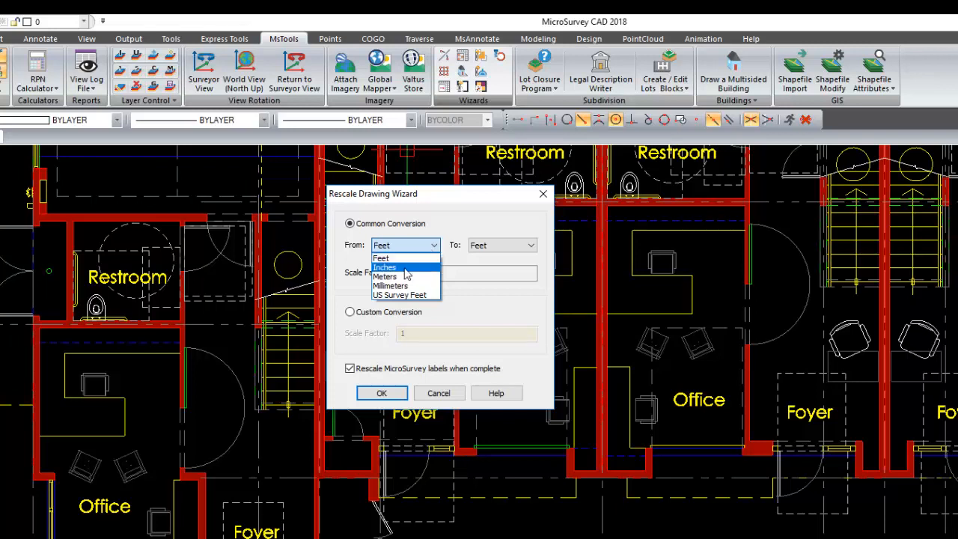
left_click(405, 270)
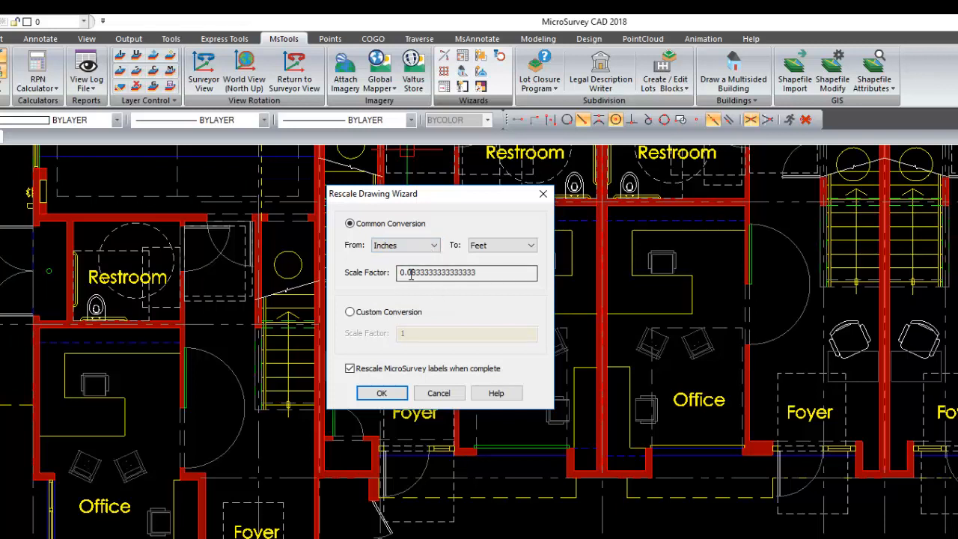
left_click(493, 247)
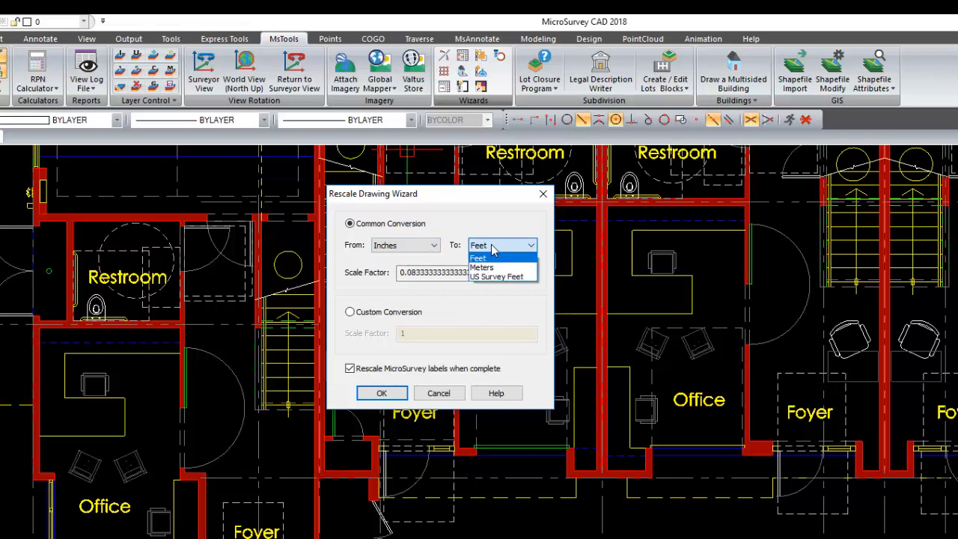
left_click(493, 250)
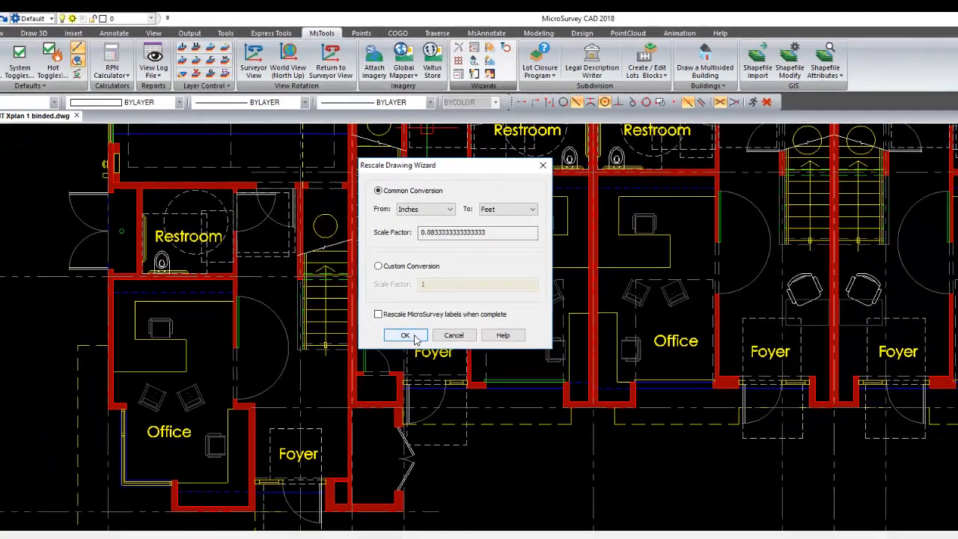
left_click(382, 393)
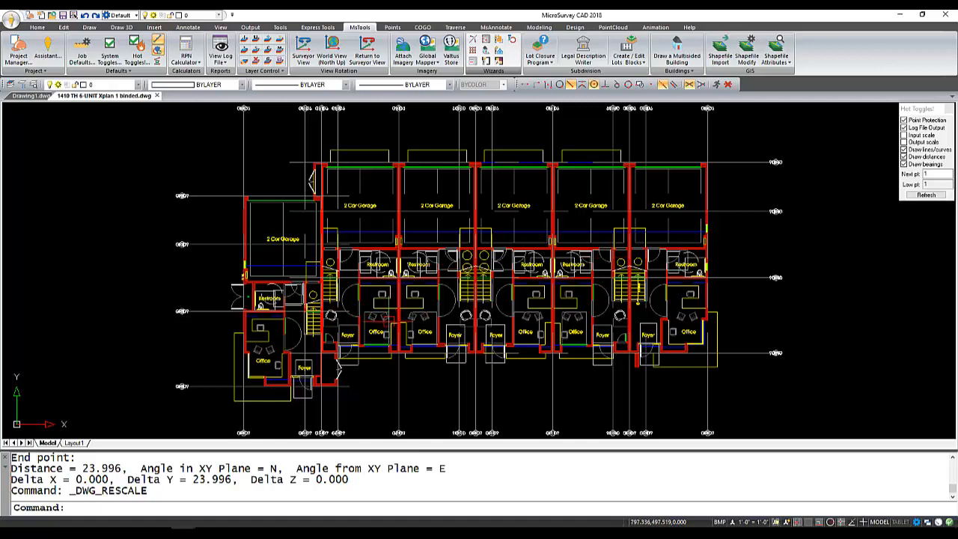
- Measure the small closet door beside the foyer between its two end points to check the rescaled size
scroll(390, 299, "up", 4)
mouse_move(312, 313)
middle_mouse_down()
mouse_move(329, 285)
mouse_move(291, 322)
mouse_move(329, 301)
middle_mouse_up()
scroll(290, 326, "up", 3)
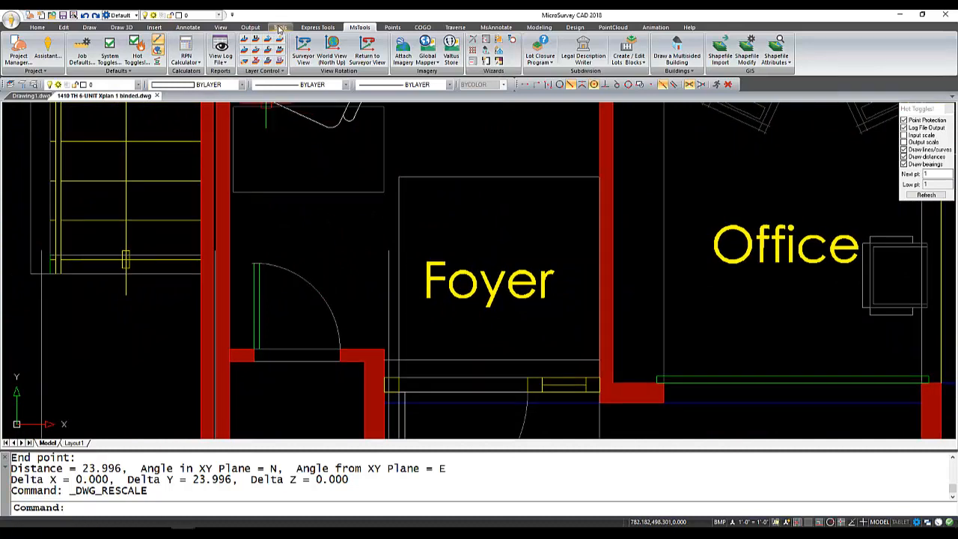
left_click(280, 27)
left_click(164, 53)
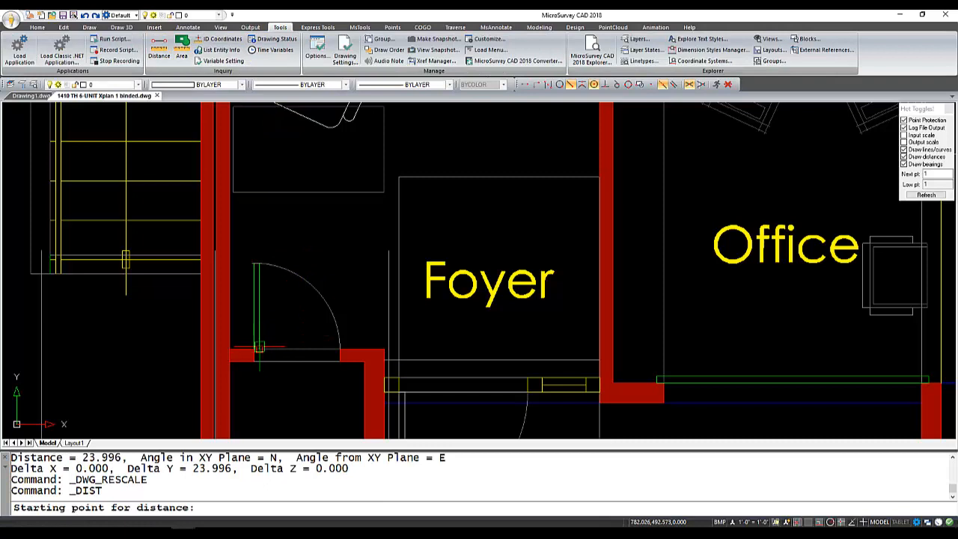
left_click(266, 344)
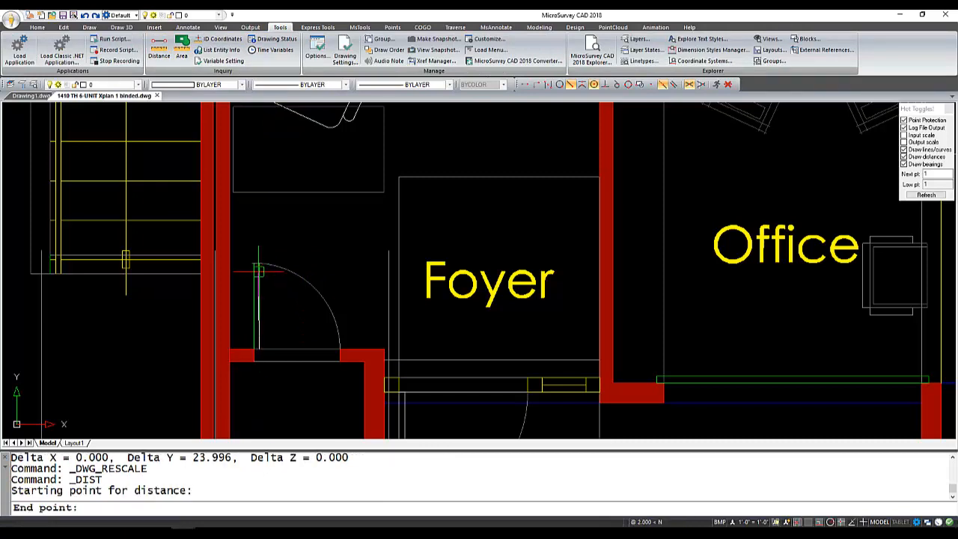
left_click(258, 270)
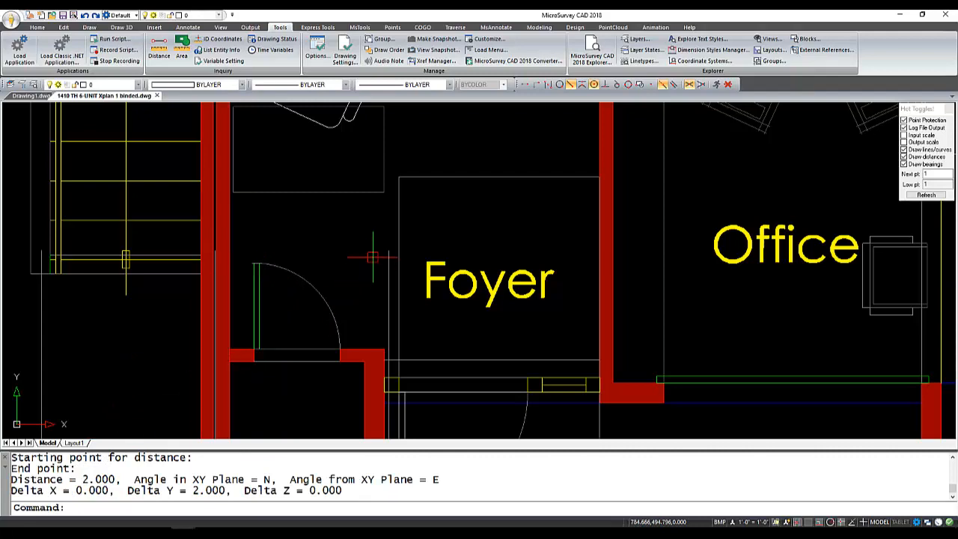
scroll(373, 264, "down", 4)
scroll(373, 264, "down", 4)
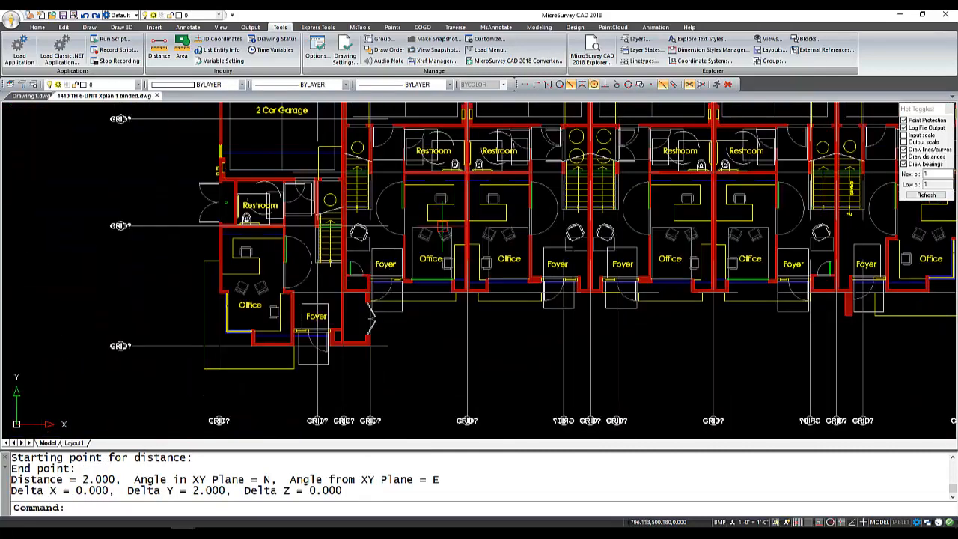
scroll(370, 252, "down", 3)
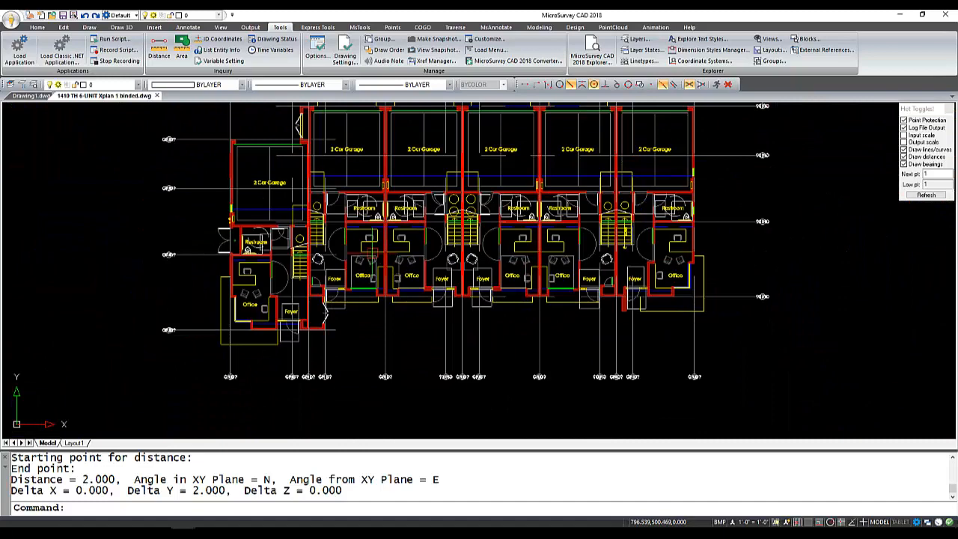
scroll(433, 221, "down", 1)
middle_click_drag(421, 250, 413, 269)
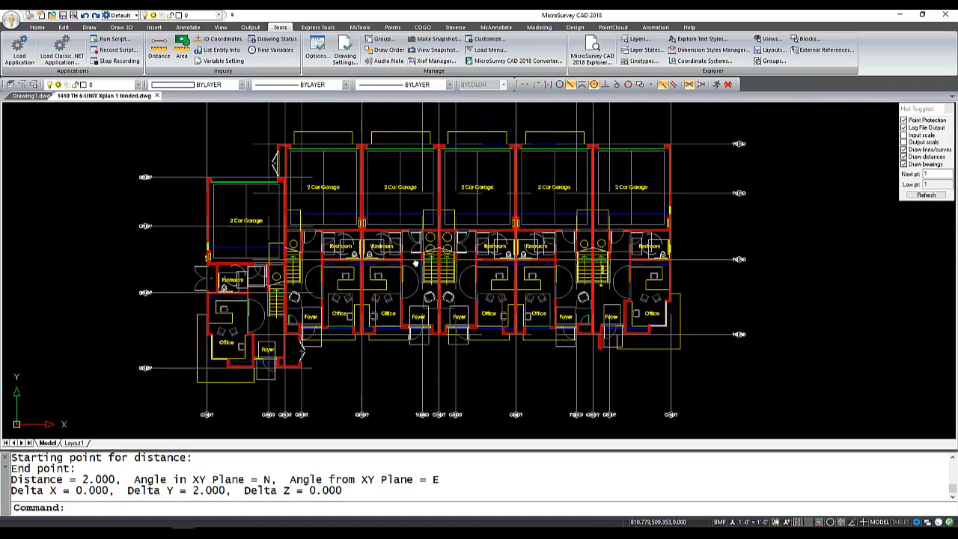